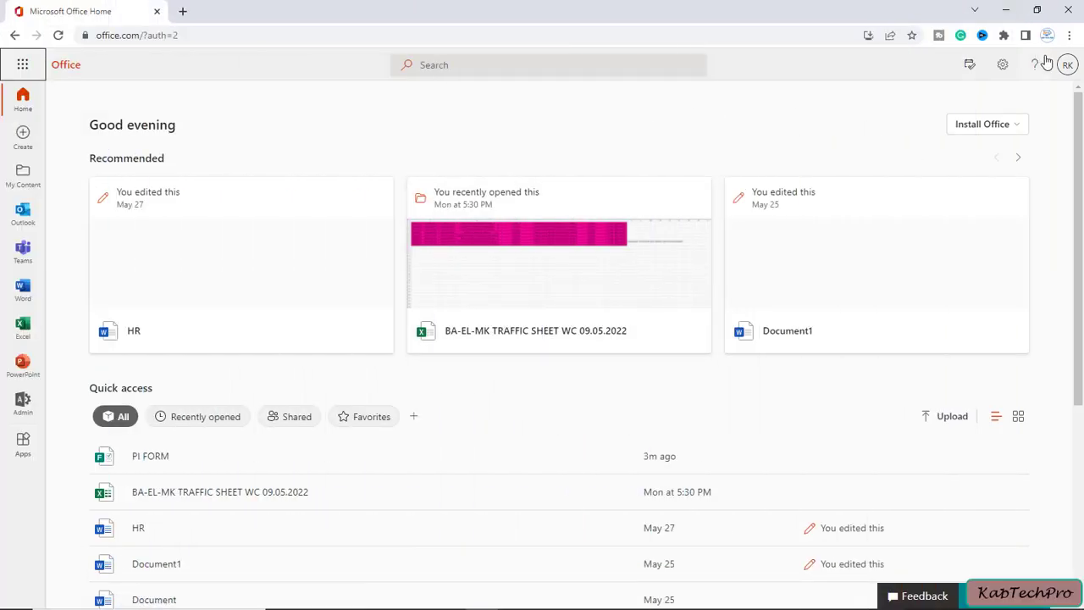
# Launch Microsoft Forms in a new tab from the Microsoft 365 app launcher
pyautogui.click(1067, 66)
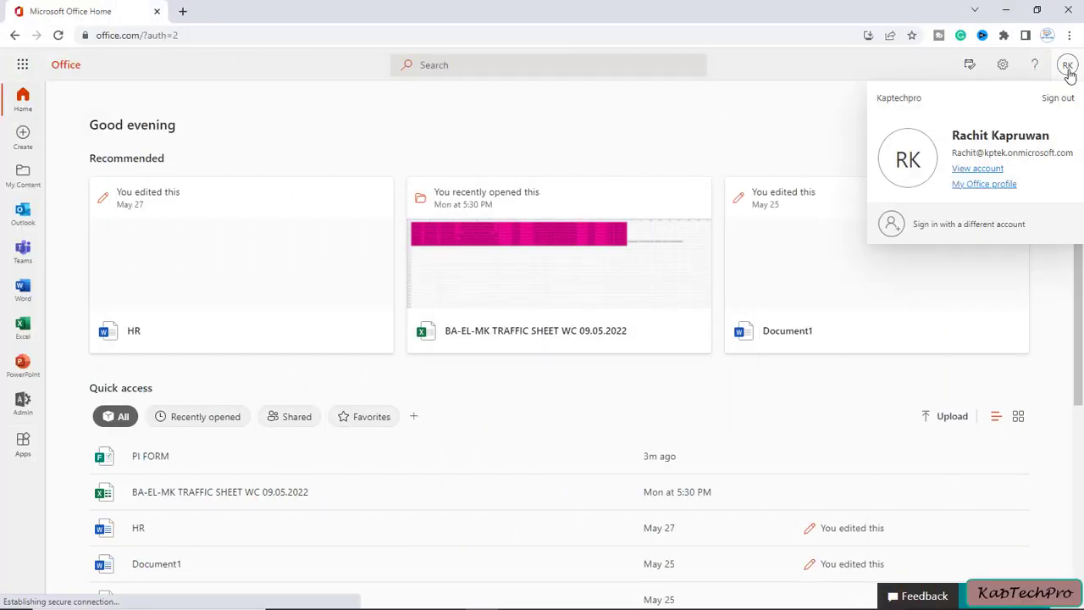
pyautogui.click(19, 66)
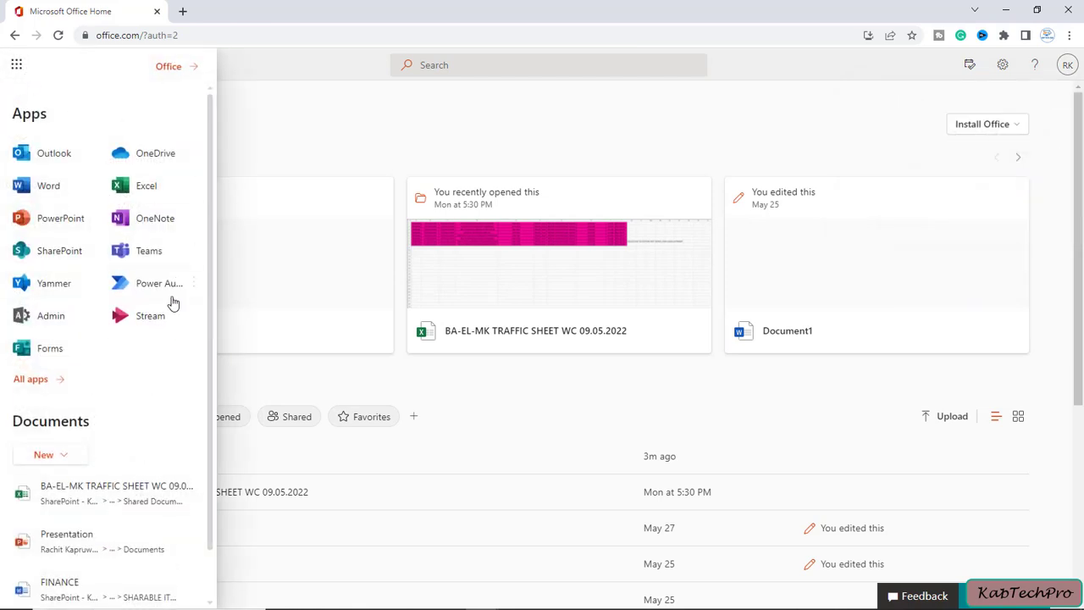
pyautogui.keyDown('ctrl'); pyautogui.click(33, 350); pyautogui.keyUp('ctrl')
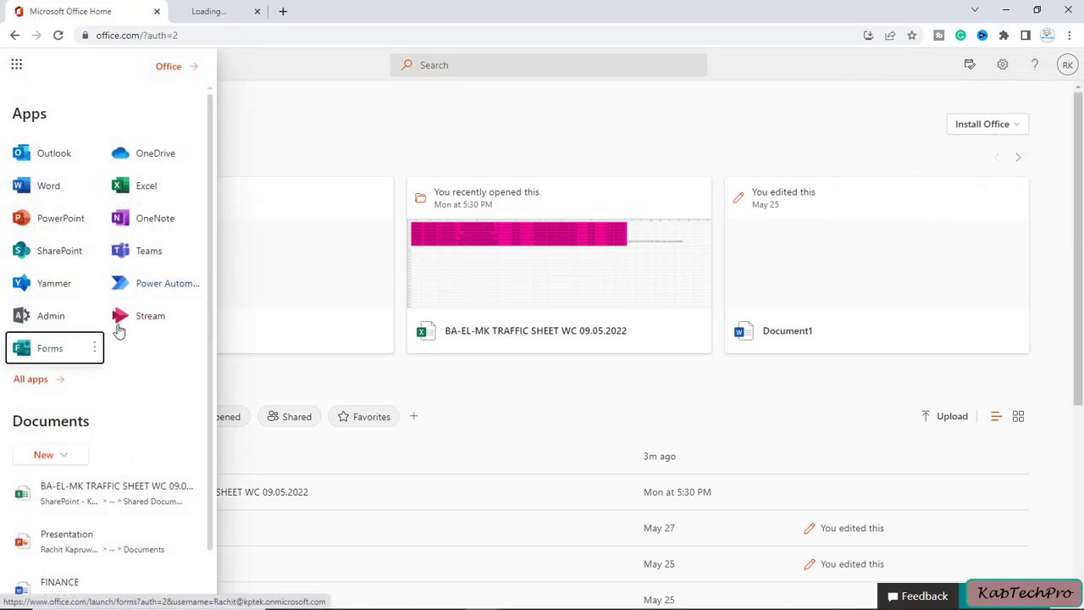
pyautogui.click(237, 8)
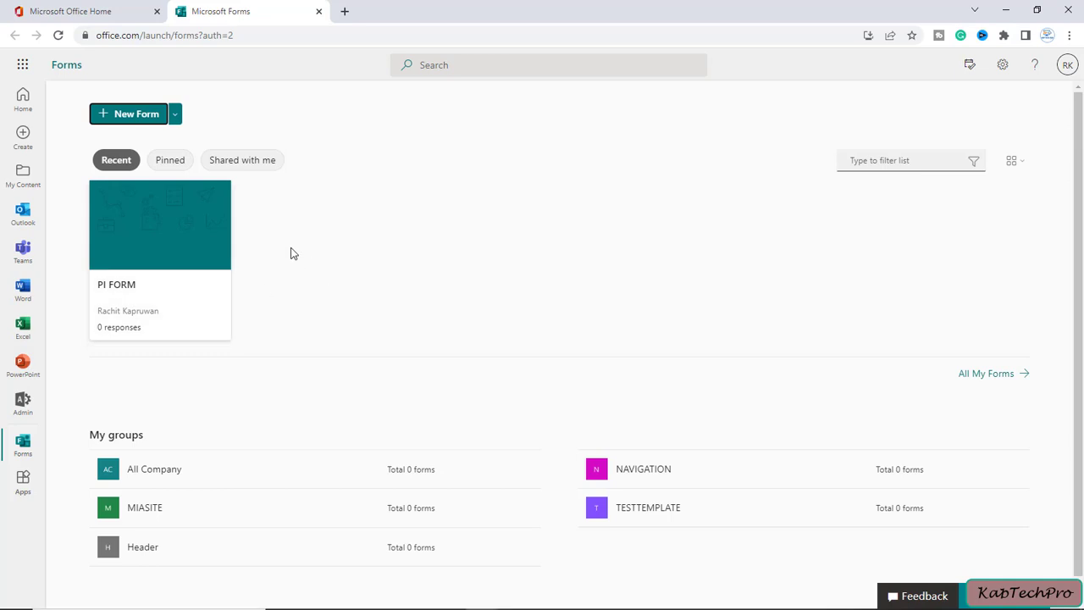
# Open the PI FORM card on the Forms home page for editing
pyautogui.click(170, 248)
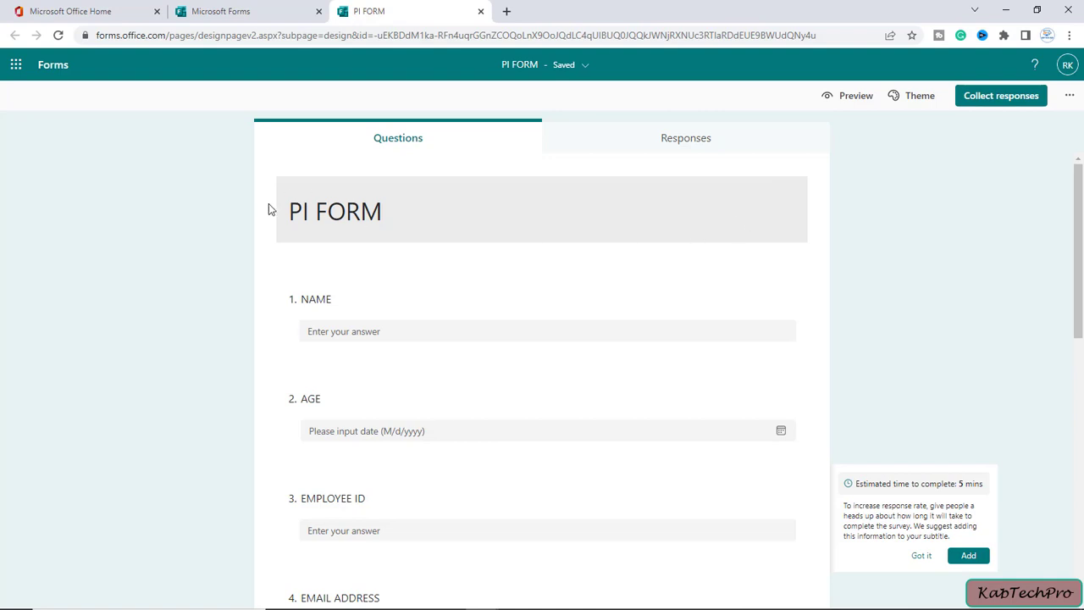
# Create PI FORM's 'Share as a template' link under Collaborate or Duplicate and copy it
pyautogui.click(1069, 101)
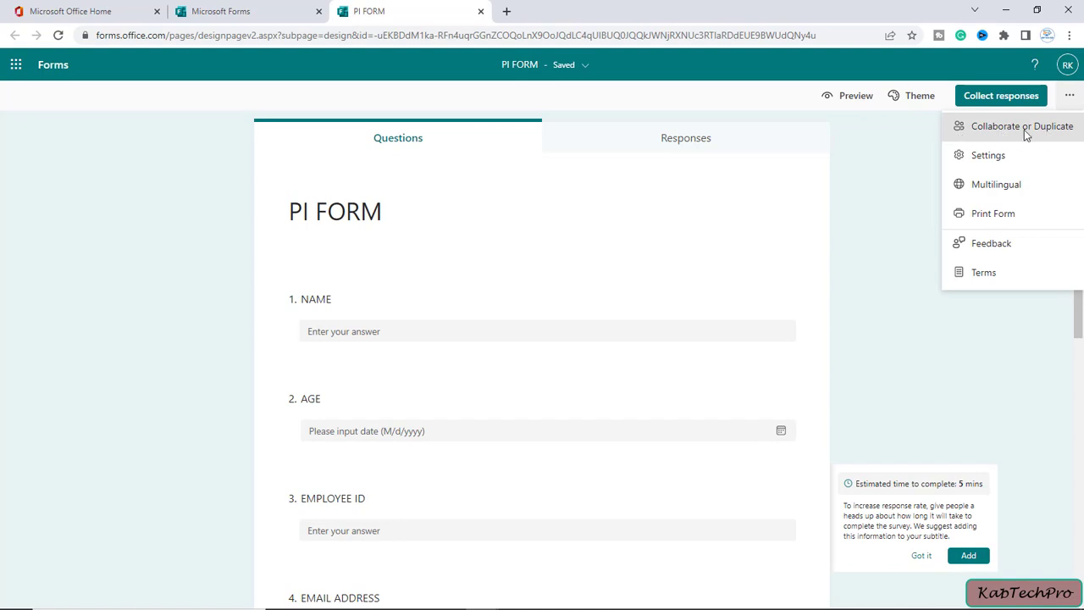
pyautogui.click(1024, 130)
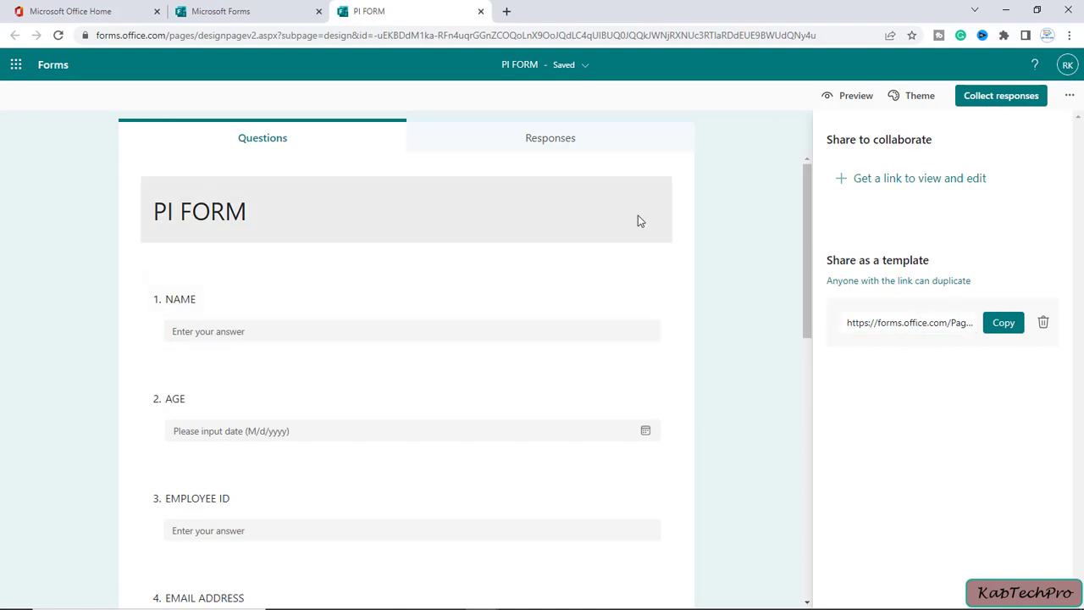
pyautogui.click(1001, 323)
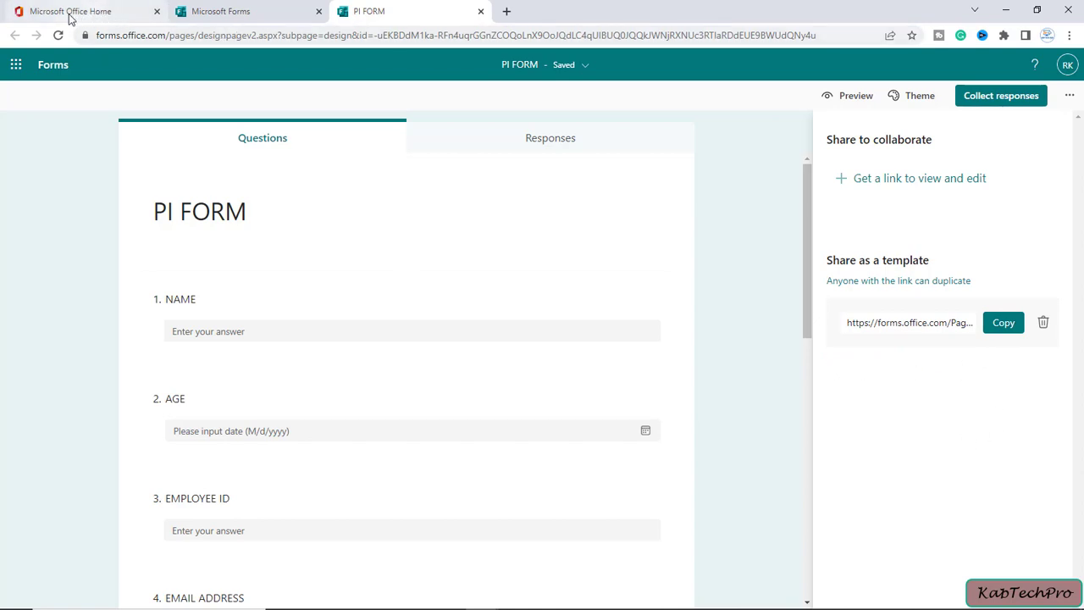
# Launch Outlook mail in a new tab from the Office home page
pyautogui.click(100, 15)
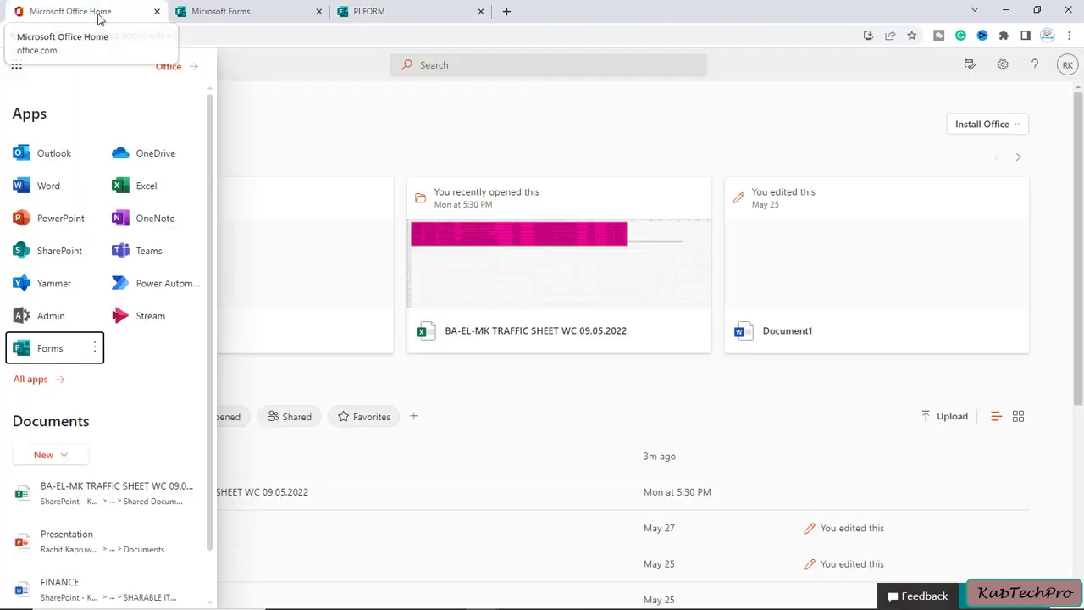
pyautogui.click(67, 163)
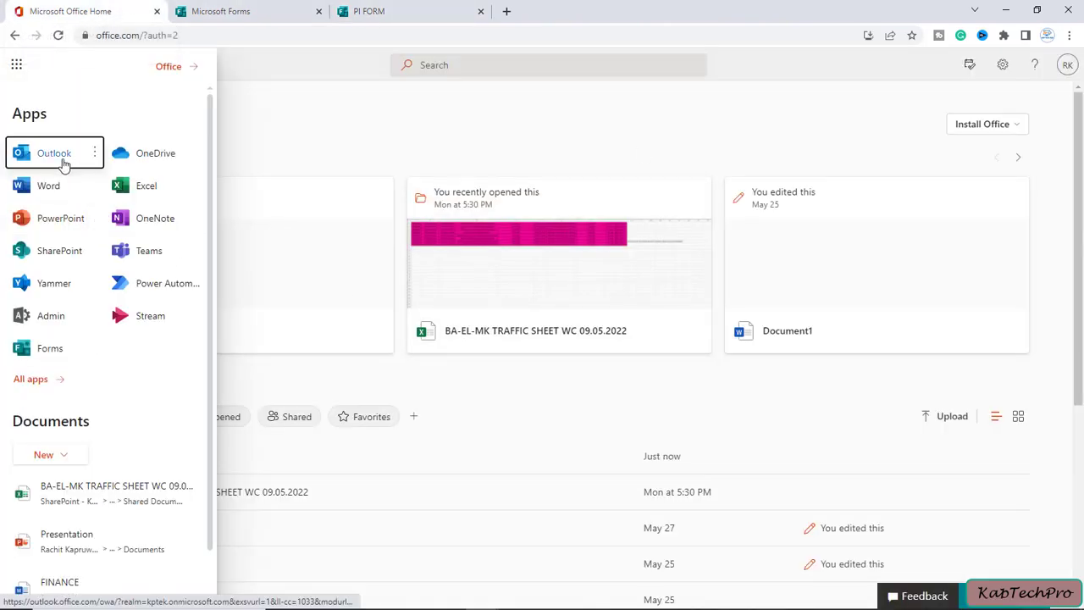
pyautogui.click(235, 9)
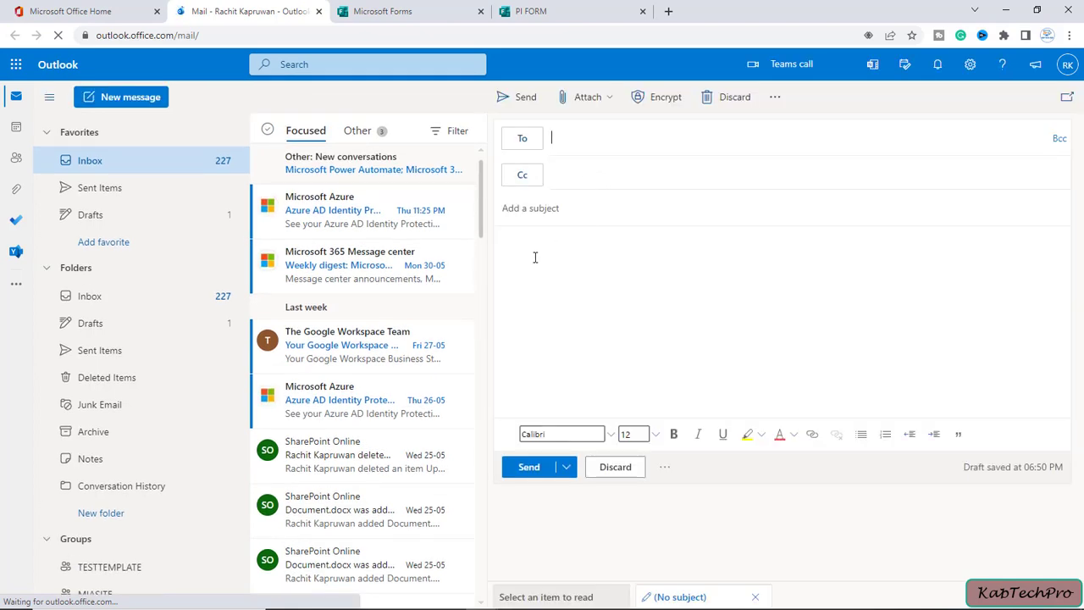
# Address a new email to the second user with body 'find PI' and the pasted template link
pyautogui.write('an')
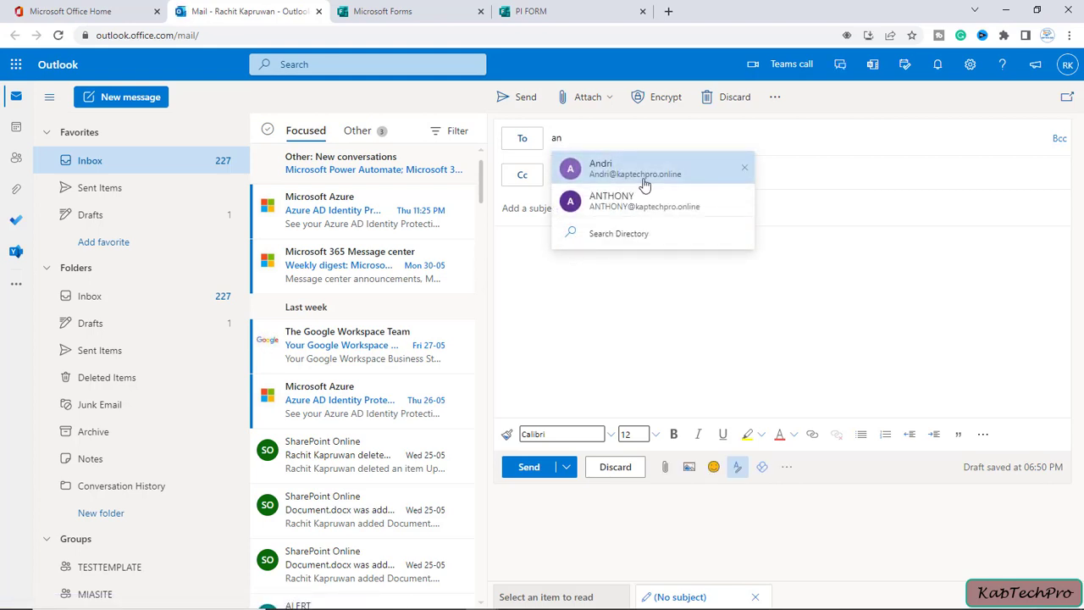
pyautogui.click(642, 172)
pyautogui.click(535, 244)
pyautogui.write('Hello Andri,')
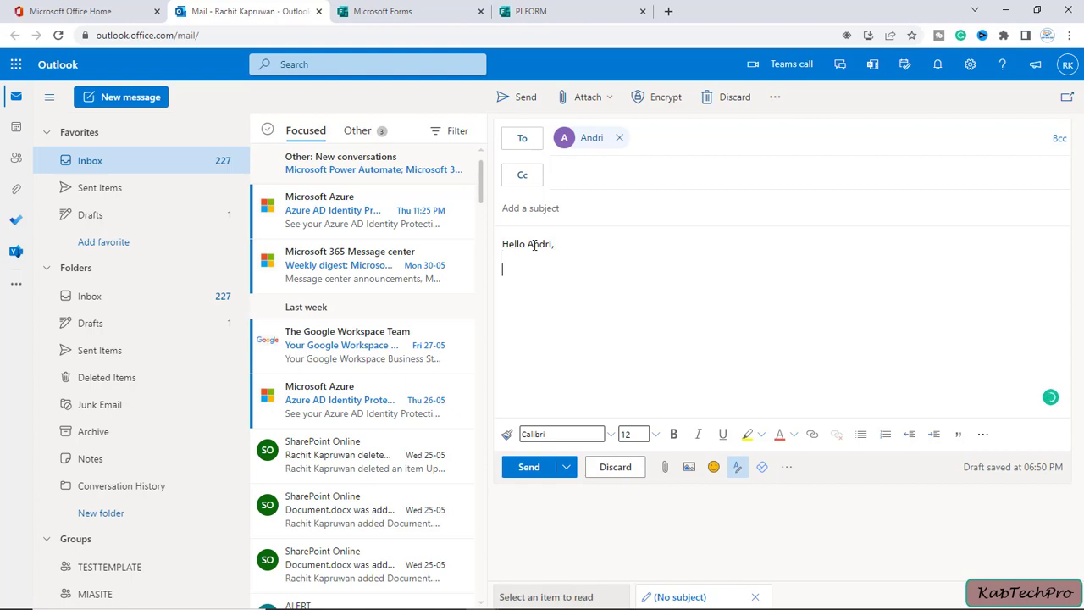
pyautogui.write('find ')
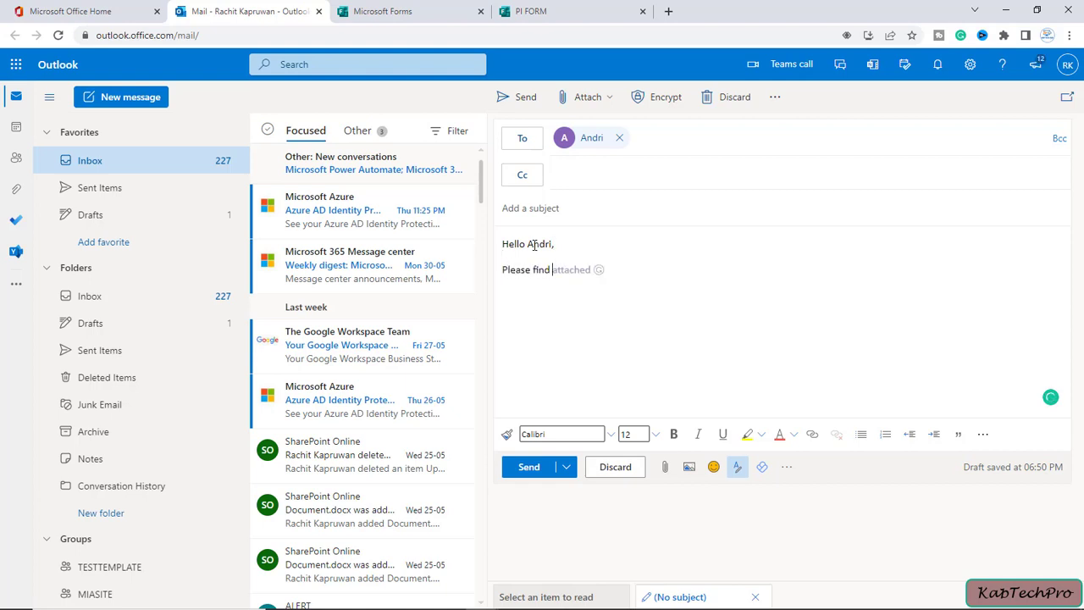
pyautogui.write('PI form link below:-')
pyautogui.hotkey('ctrl', 'v')
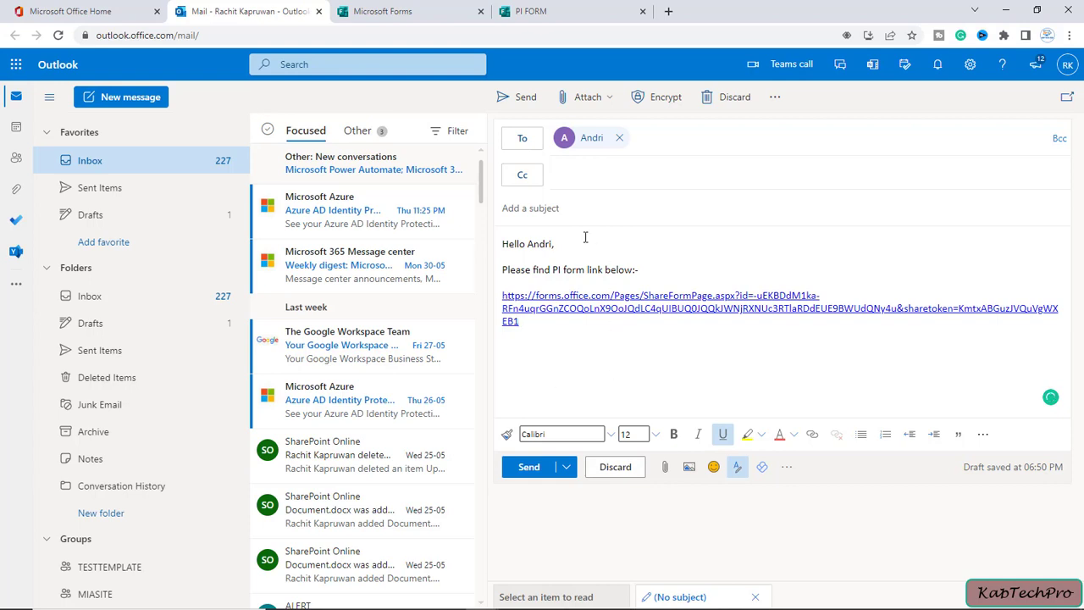
# Give the email the subject 'PI FORM' and send it
pyautogui.click(550, 208)
pyautogui.write('PI FORM')
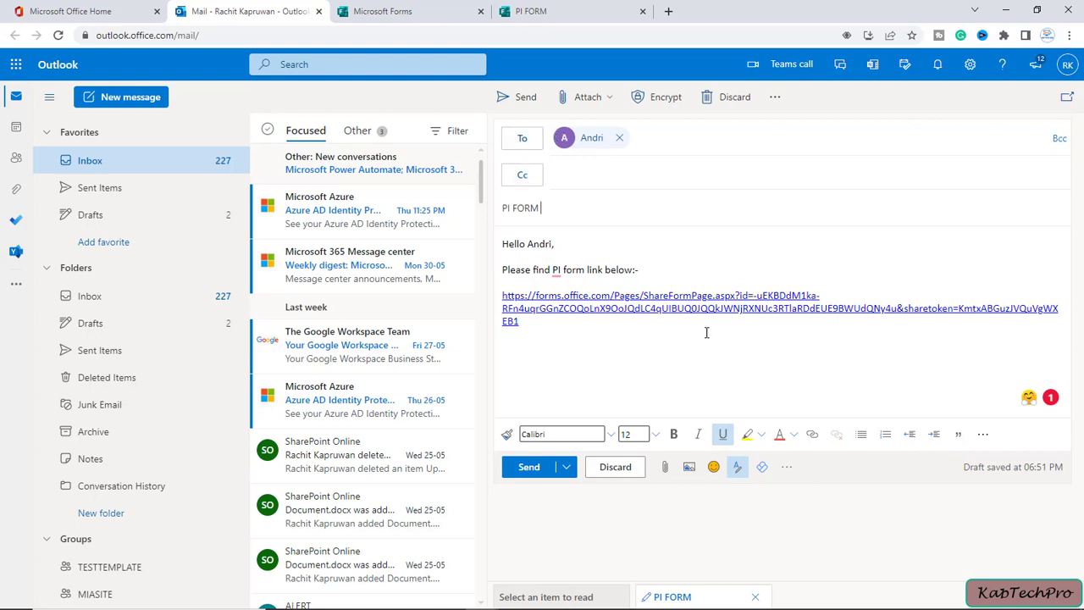
pyautogui.click(529, 467)
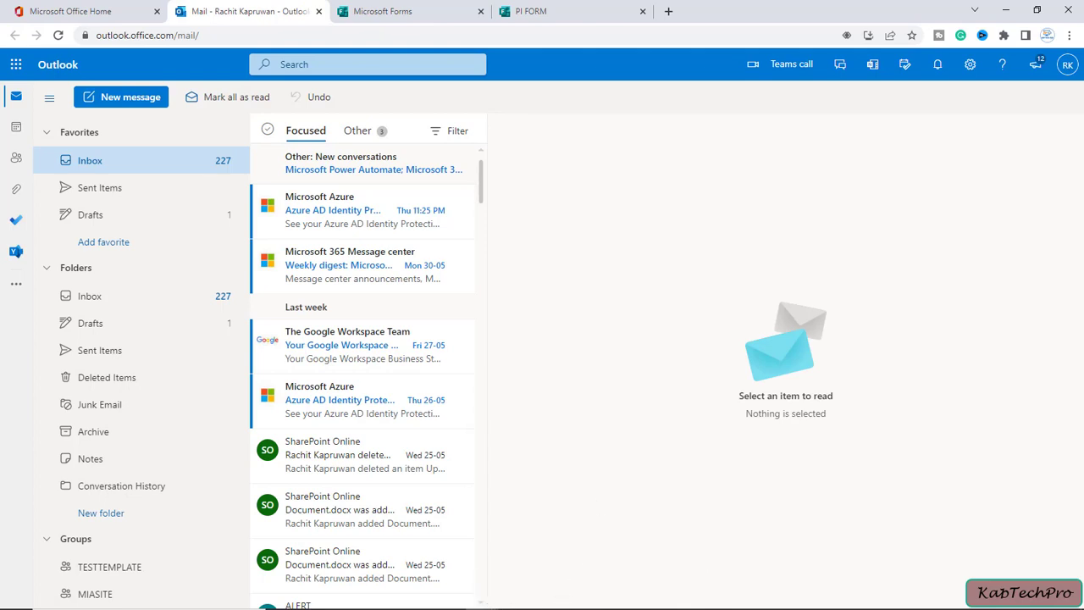
# In the second user's Incognito window, open her Outlook inbox from the app launcher
pyautogui.moveTo(481, 596)
pyautogui.click(551, 533)
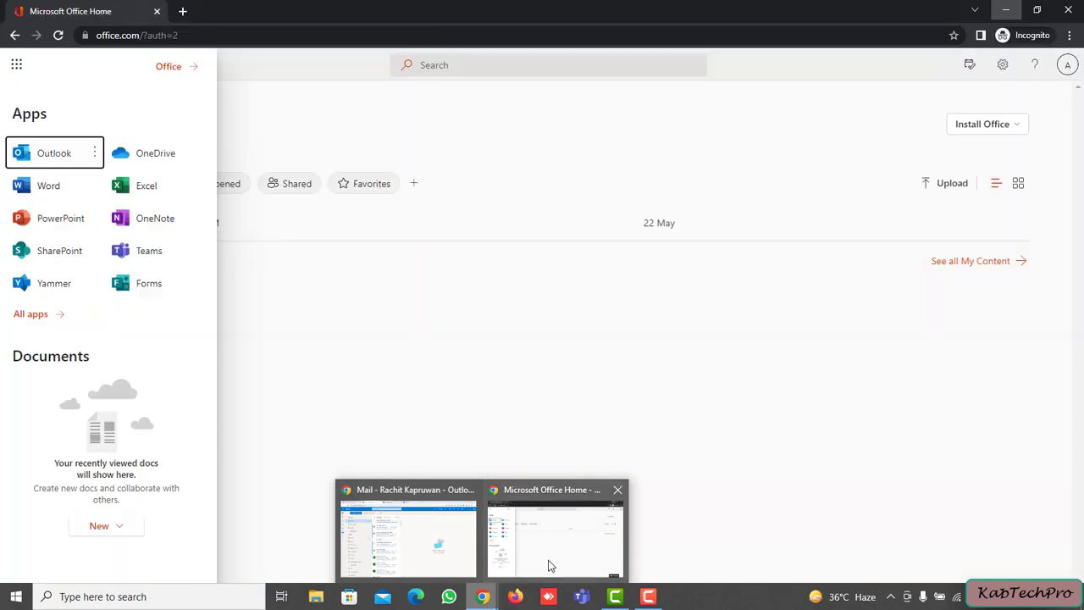
pyautogui.click(1067, 66)
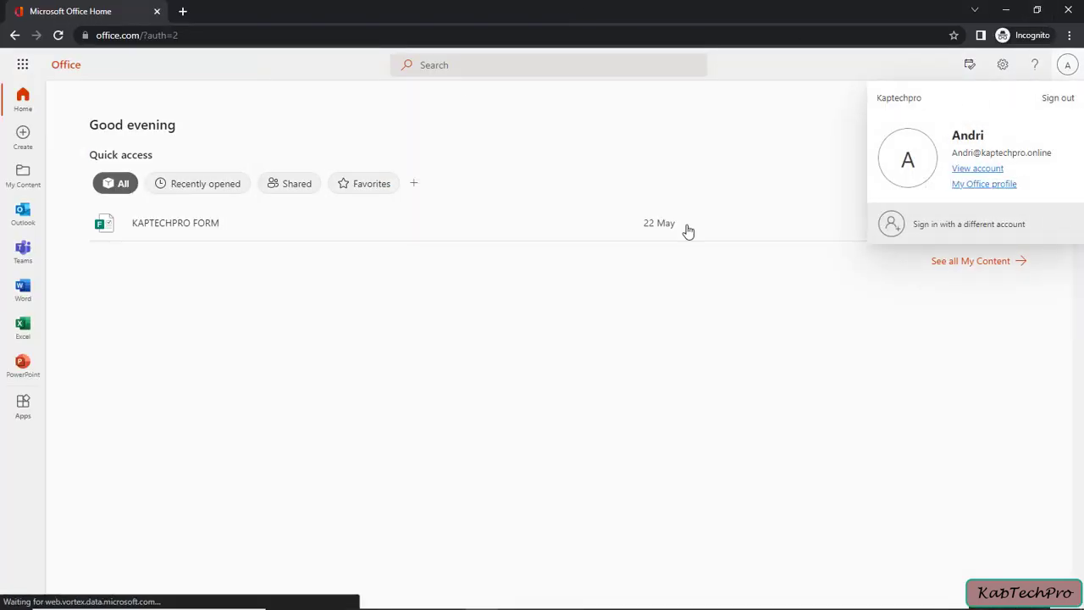
pyautogui.click(11, 74)
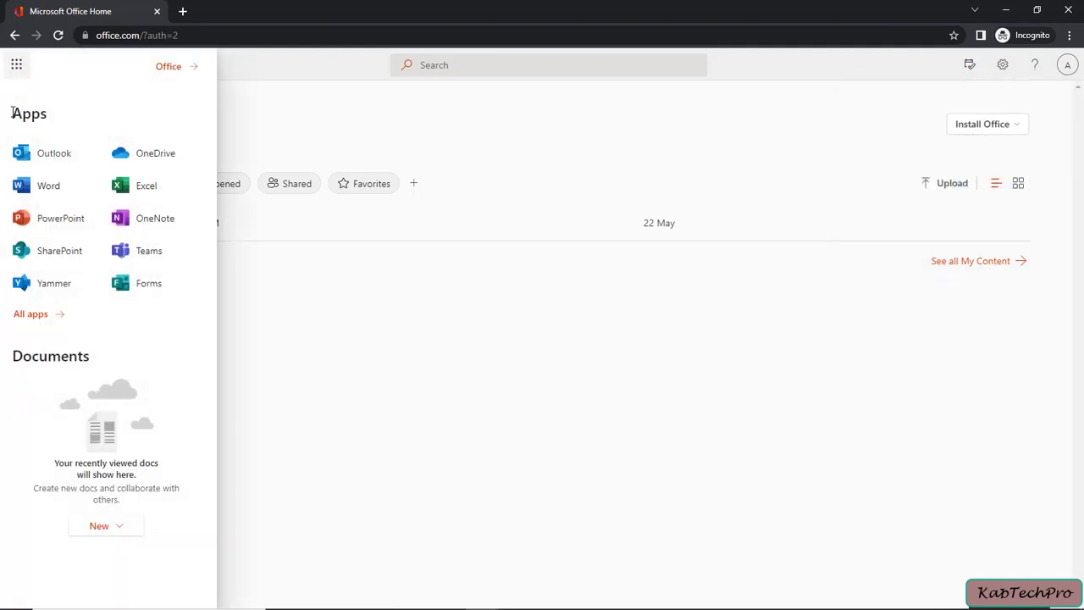
pyautogui.click(41, 161)
pyautogui.click(241, 6)
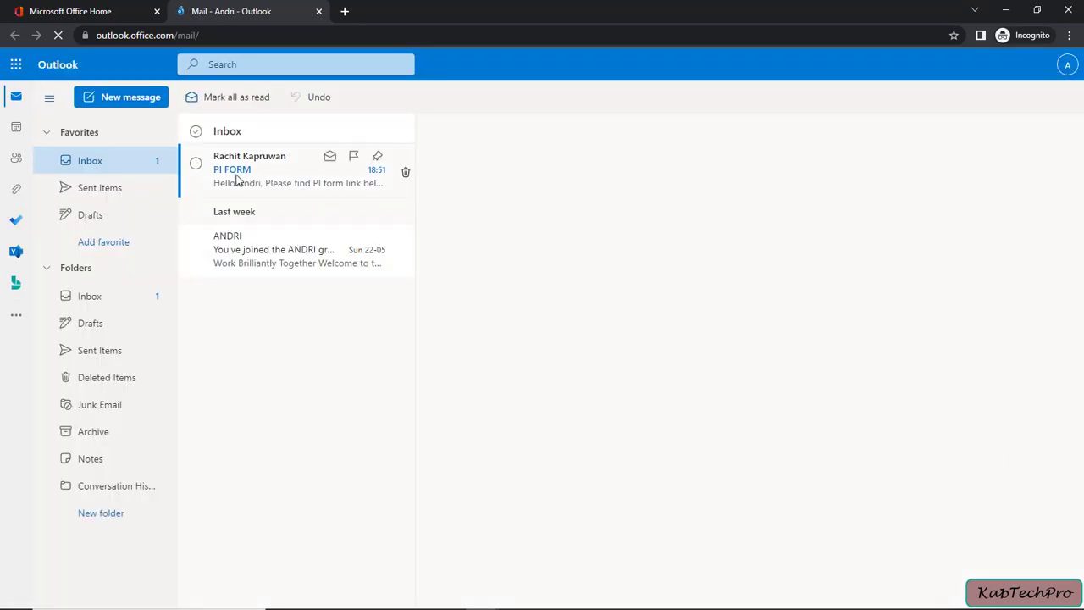
# Open the received PI FORM email and follow its template link to duplicate the form
pyautogui.click(243, 180)
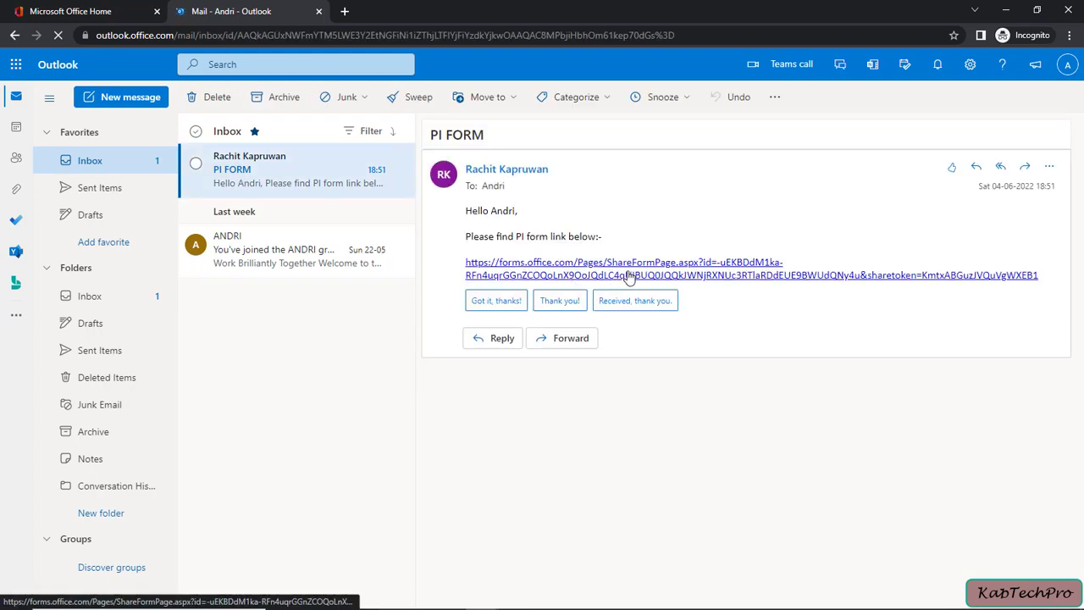
pyautogui.click(629, 278)
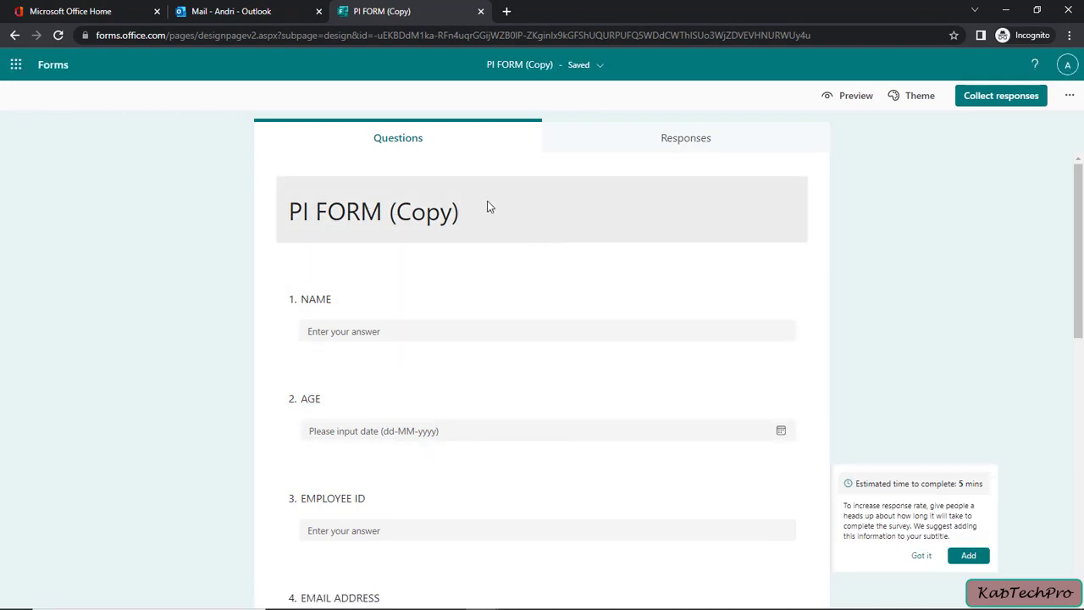
# Delete the '(Copy)' suffix from the duplicated form's title, leaving 'PI FORM'
pyautogui.click(487, 205)
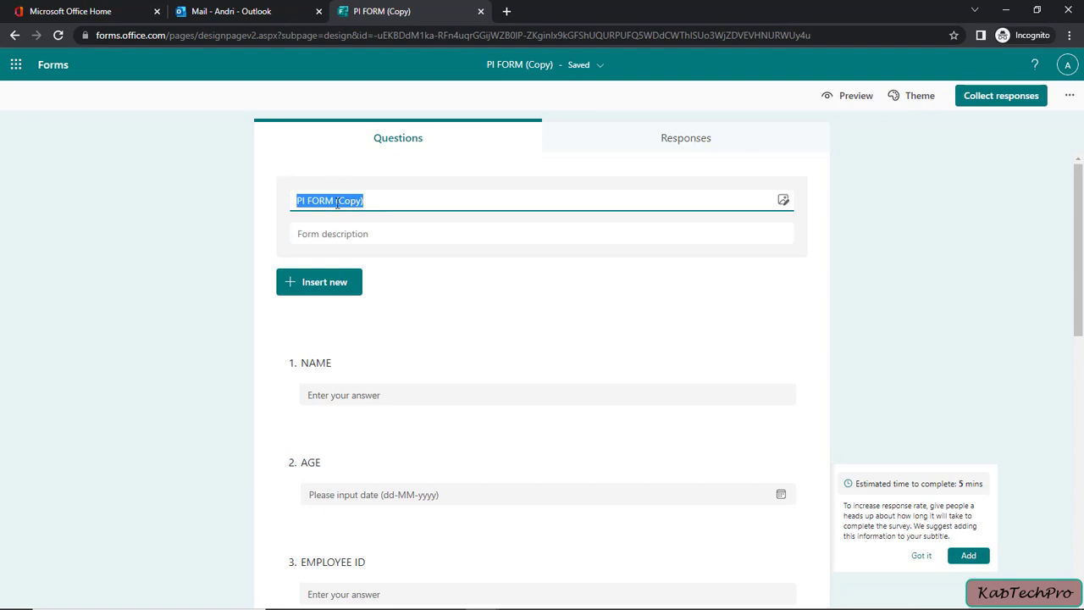
pyautogui.click(337, 203)
pyautogui.moveTo(337, 202); pyautogui.dragTo(437, 202)
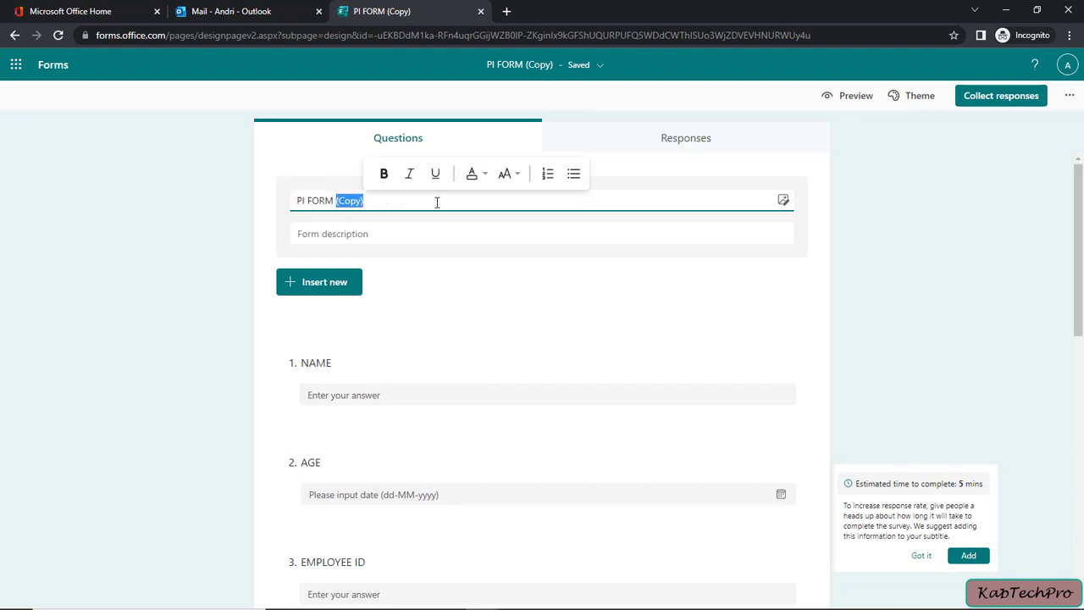
pyautogui.press('BackSpace')
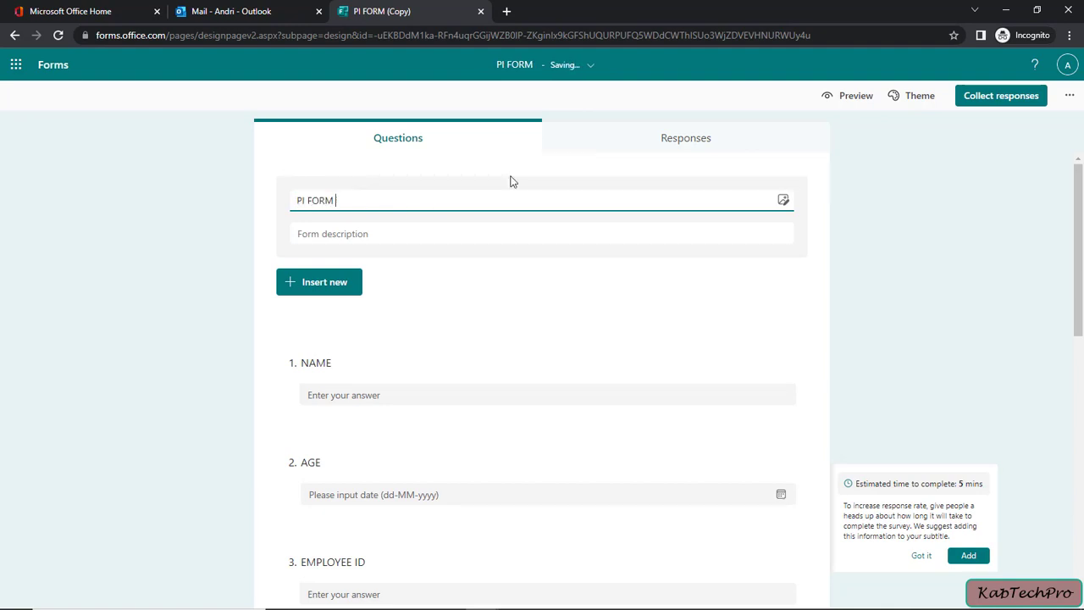
pyautogui.click(890, 248)
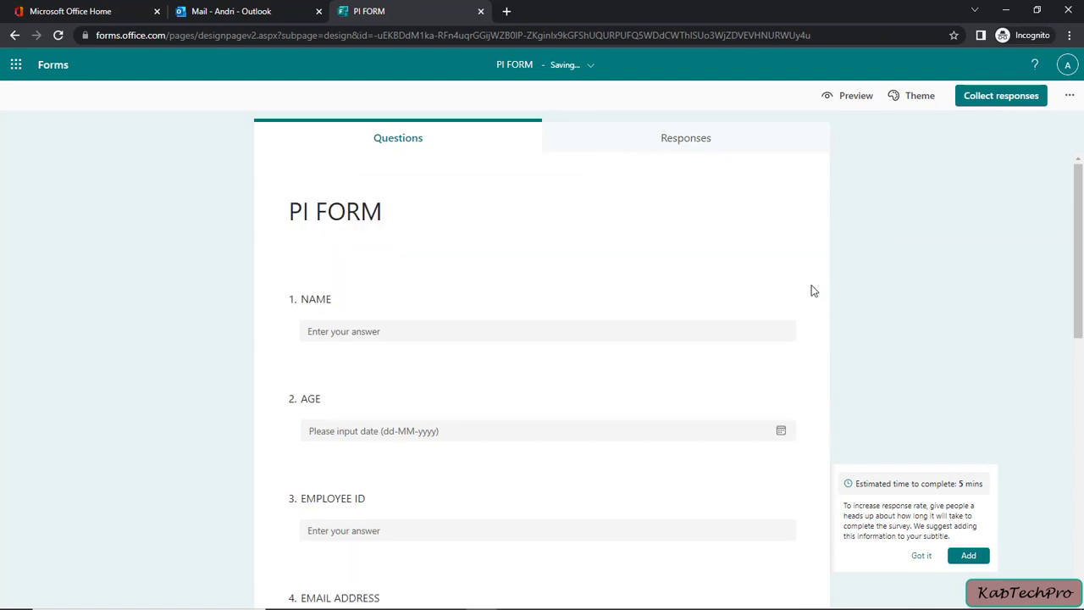
# Close the form tab and reopen PI FORM from the second user's Forms home page
pyautogui.click(480, 12)
pyautogui.click(22, 11)
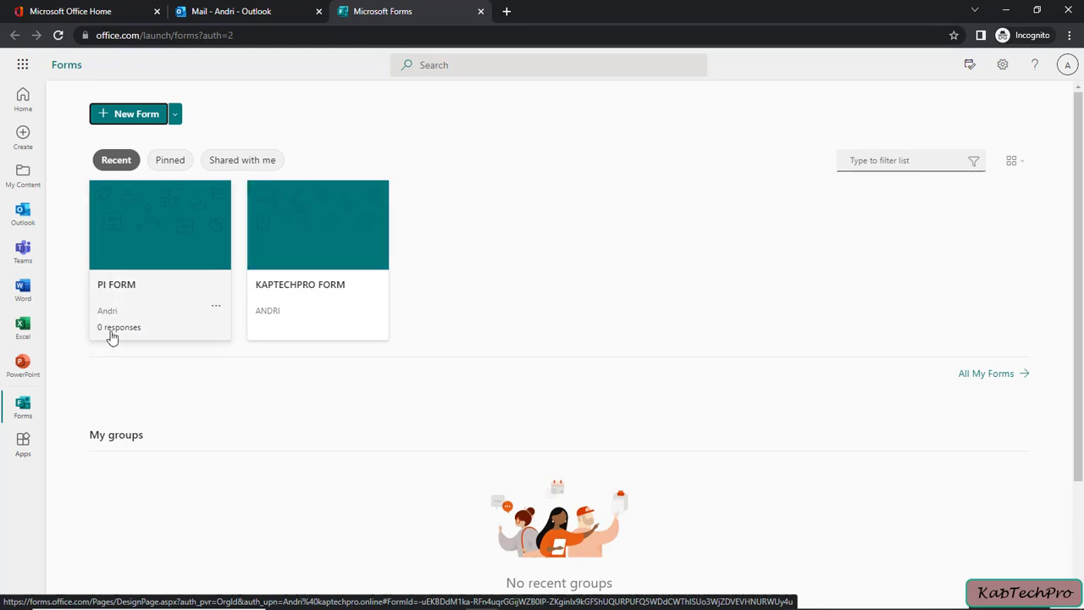
pyautogui.click(109, 336)
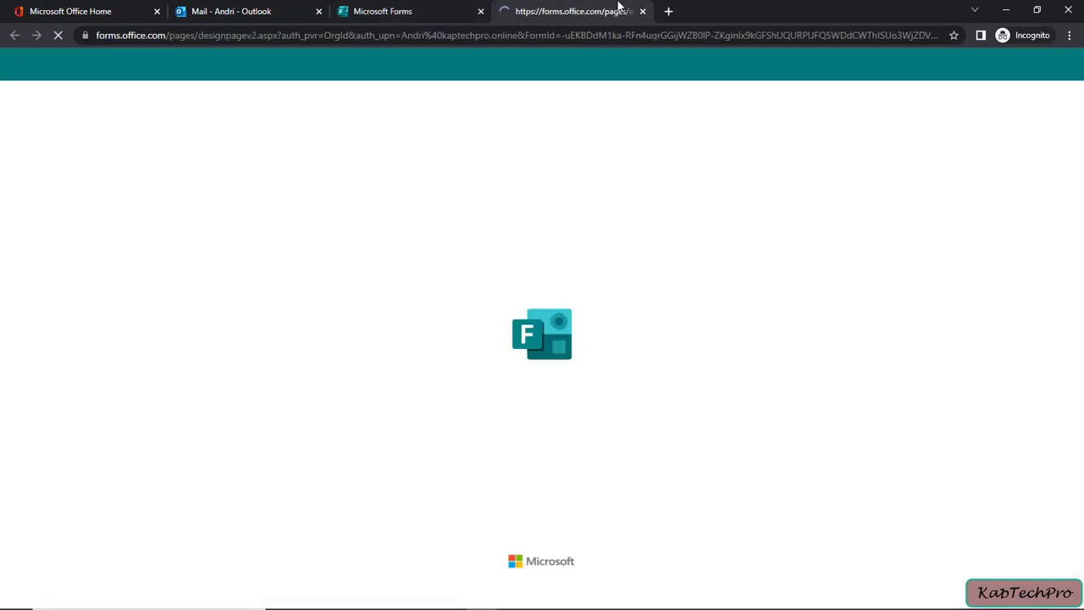